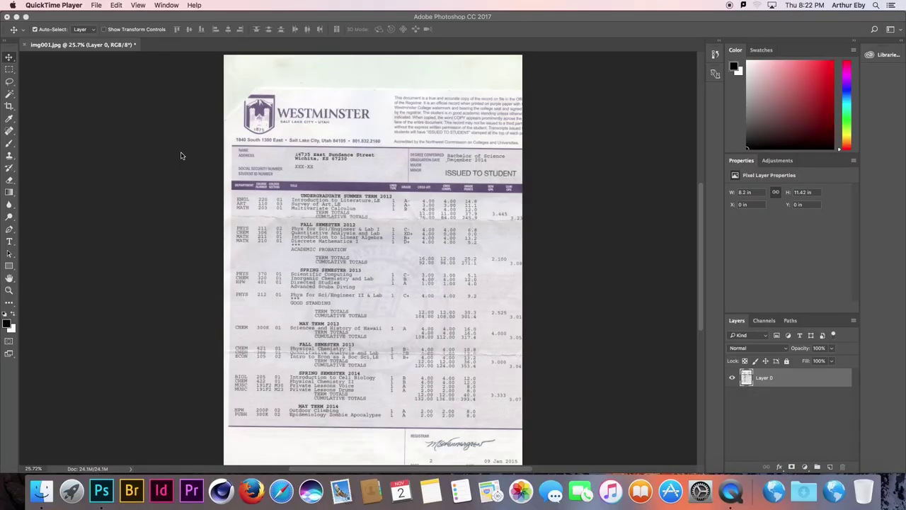
Zoom in from the whole transcript page to the course and grade rows
drag(443, 178, 443, 180)
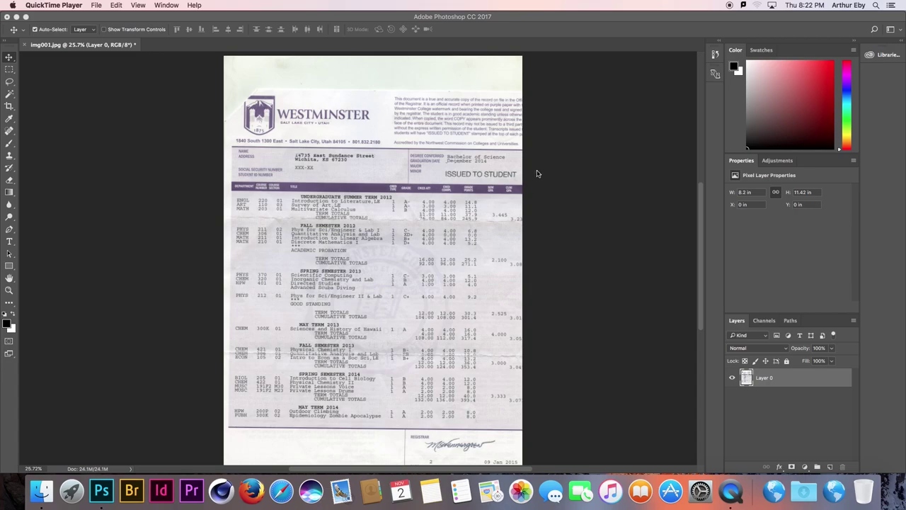
key(super+plus)
key(super+plus)
key(super+plus)
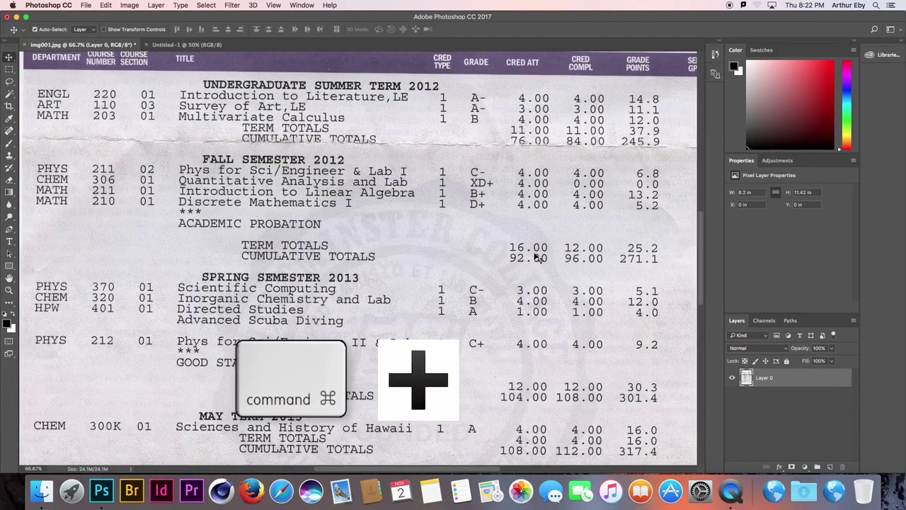
Zoom in on the grades and set a Clone Stamp source on clean paper beside D+
scroll(495, 253, right, 3)
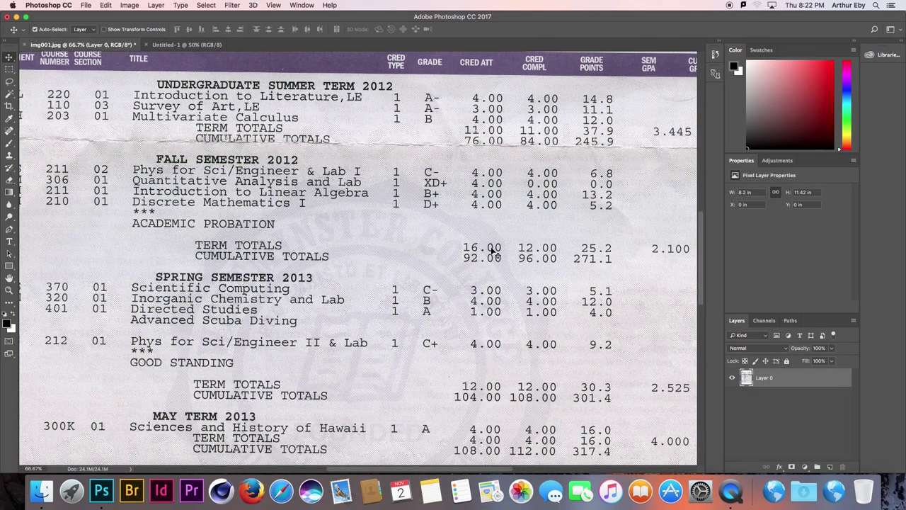
key(super+plus)
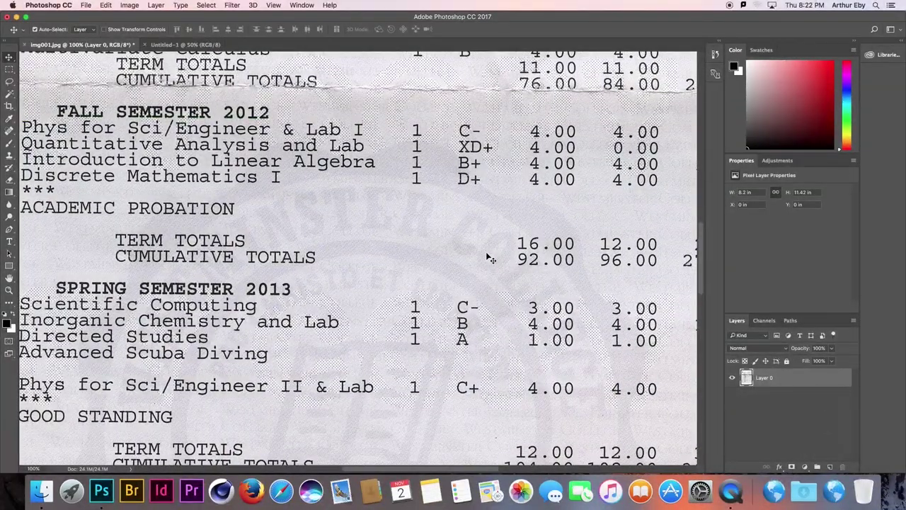
key(super+plus)
key(super+plus)
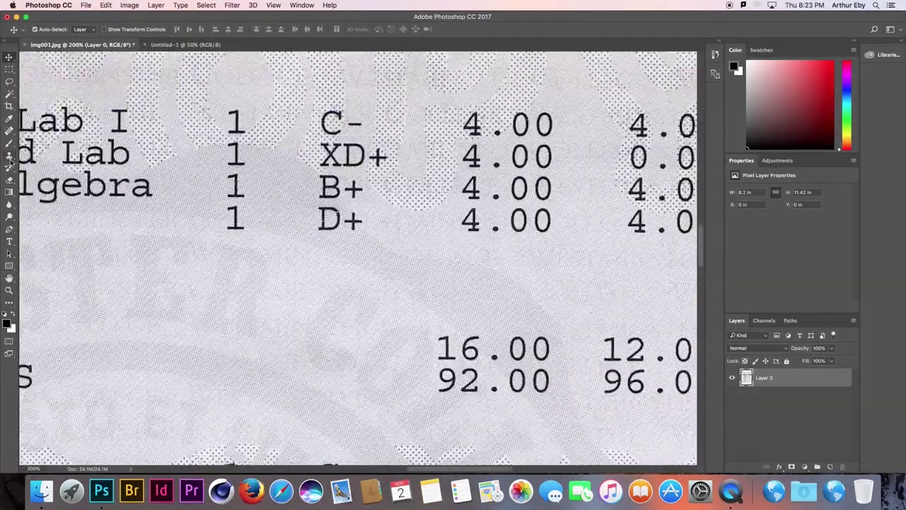
click(10, 159)
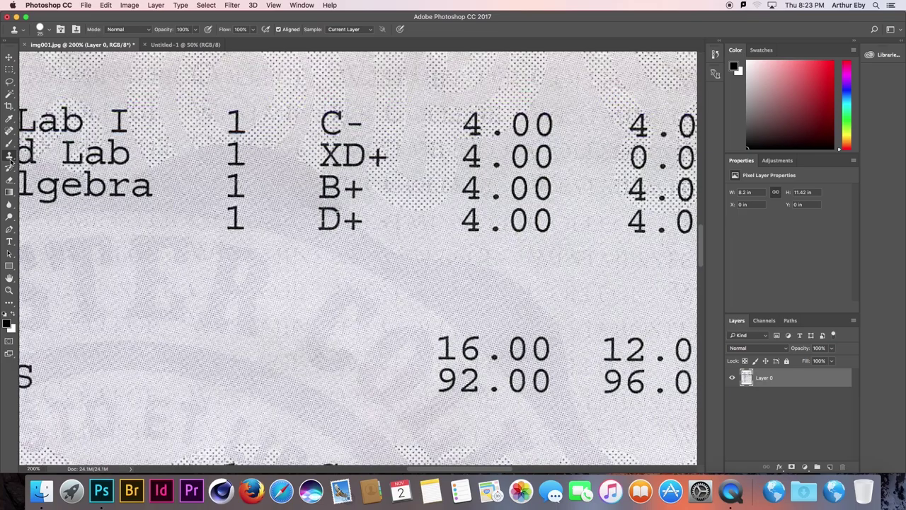
right_click(10, 161)
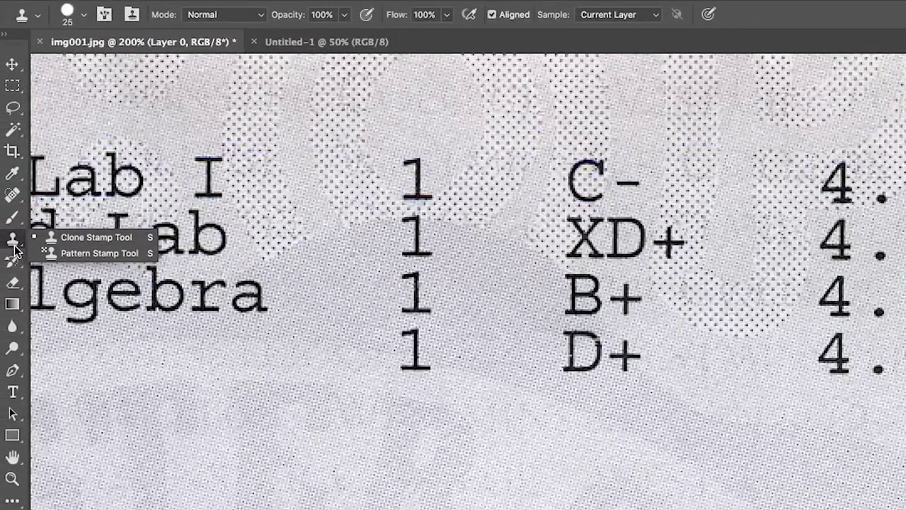
key(shift)
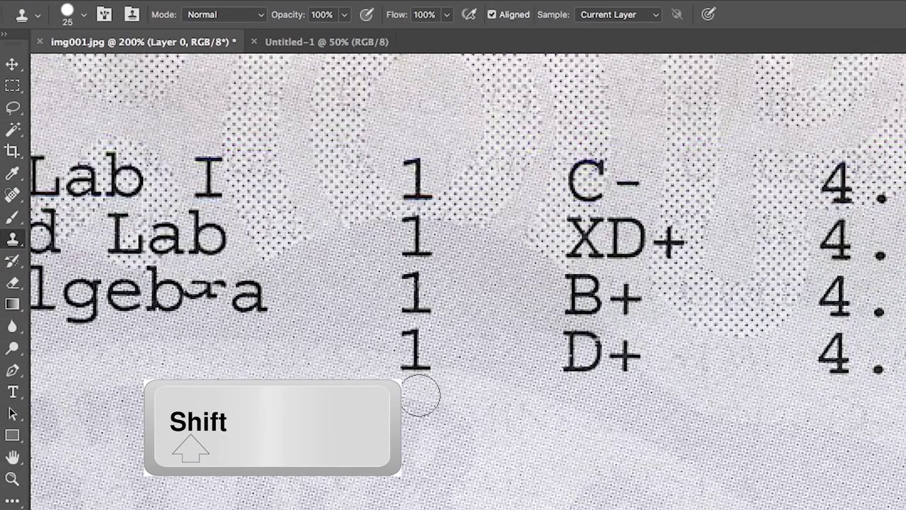
alt+click(536, 353)
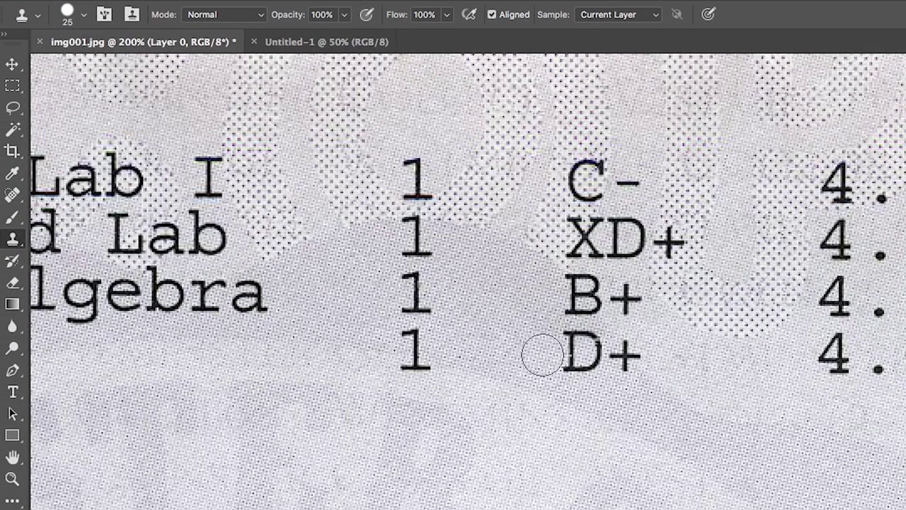
Paint out the D+ grade, then clean up the leftover specks with a smaller brush
mouse_move(553, 356)
mouse_down()
mouse_move(584, 357)
mouse_move(576, 360)
mouse_move(569, 345)
mouse_move(593, 347)
mouse_move(618, 367)
mouse_up()
key(ctrl+z)
key(bracketleft)
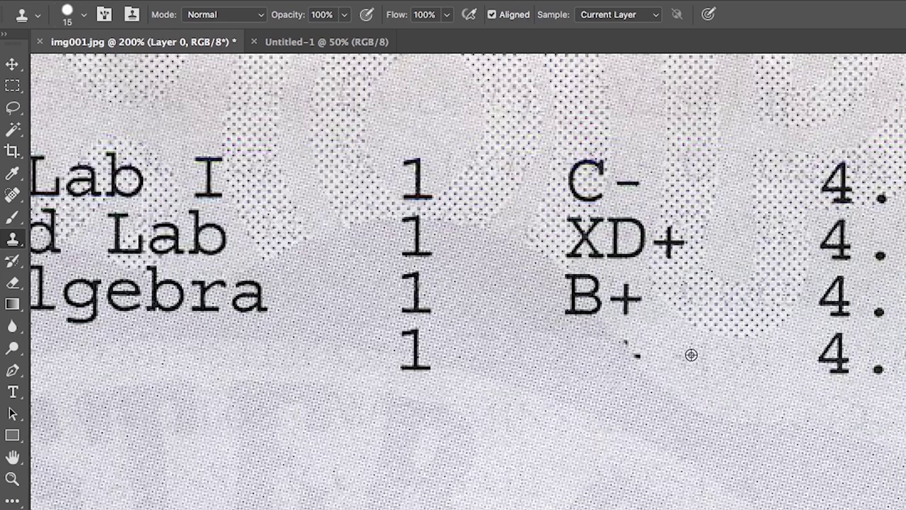
alt+click(685, 355)
drag(639, 348, 635, 341)
click(641, 350)
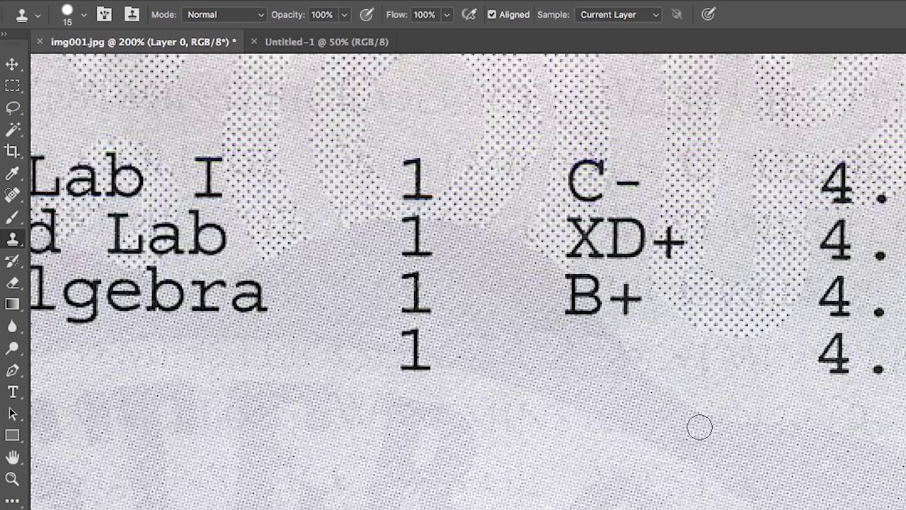
scroll(697, 426, down, 10)
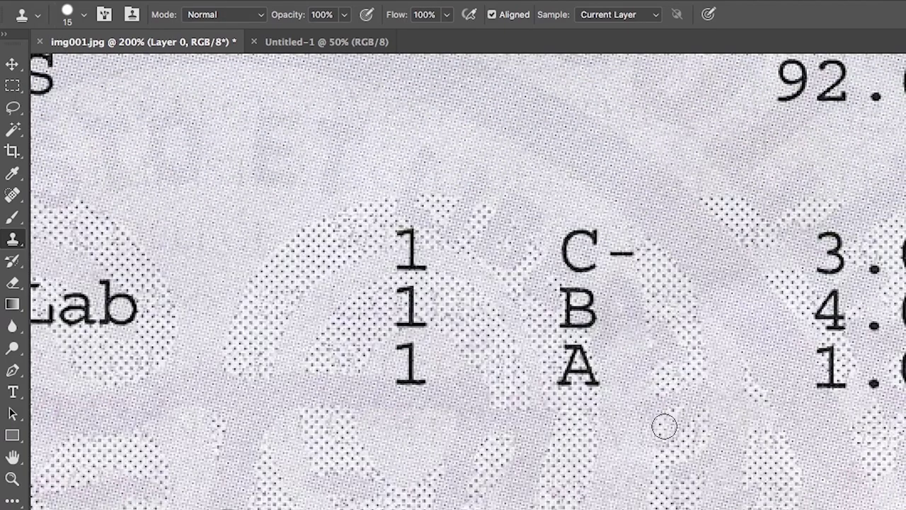
scroll(560, 378, right, 3)
Magic Wand-select the Directed Studies 'A' and copy it to Layer 1 and Layer 1 copy
click(19, 132)
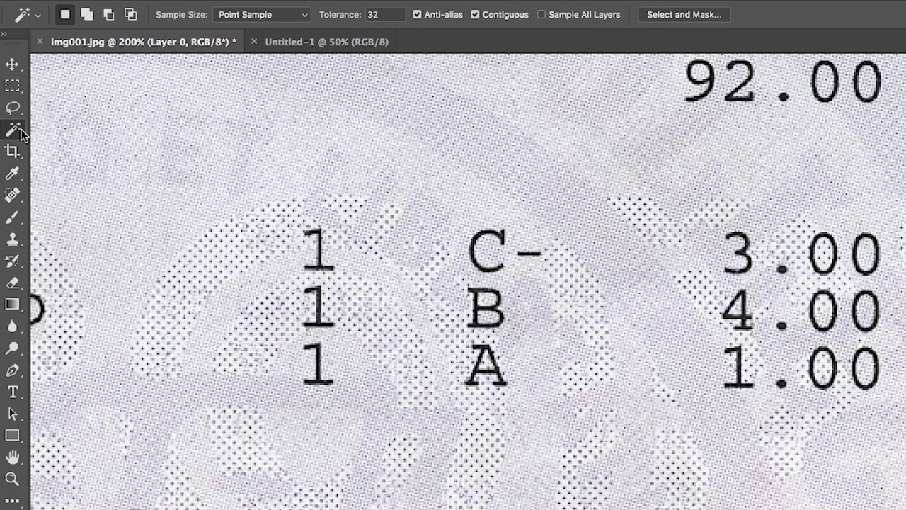
right_click(21, 133)
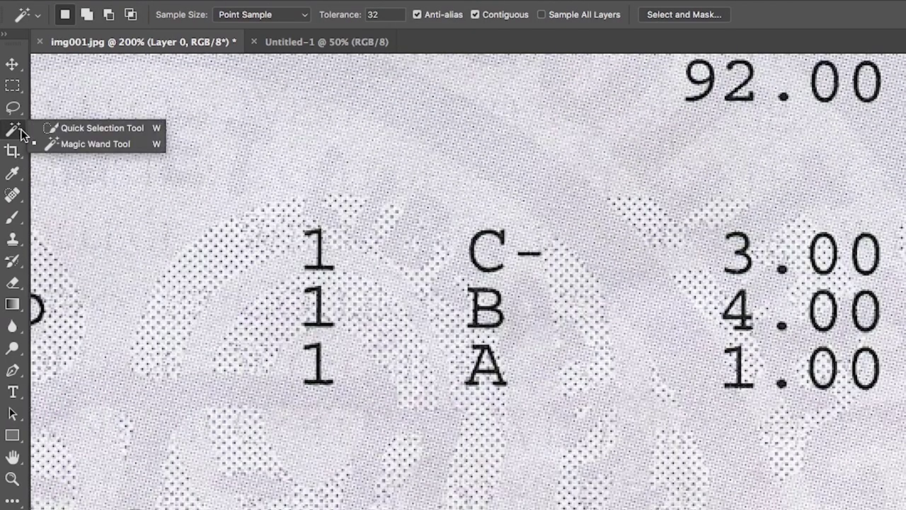
click(77, 145)
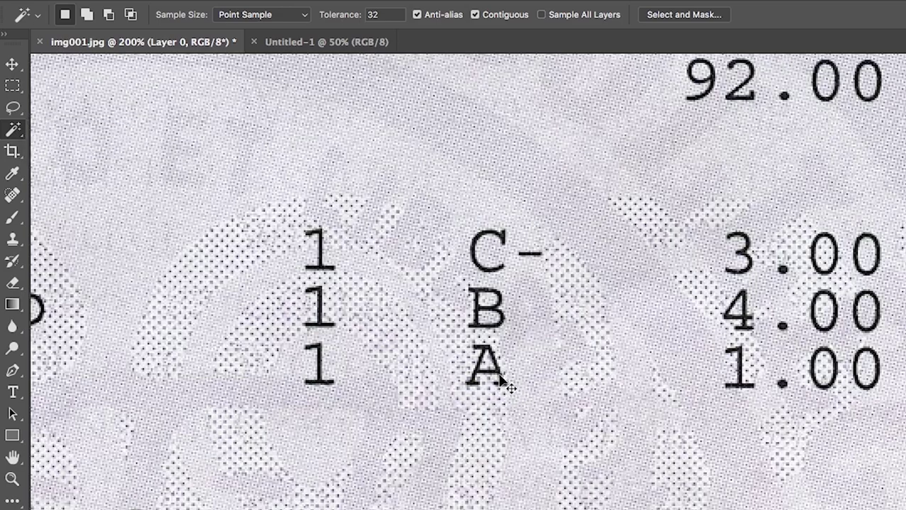
scroll(505, 385, up, 1)
click(484, 346)
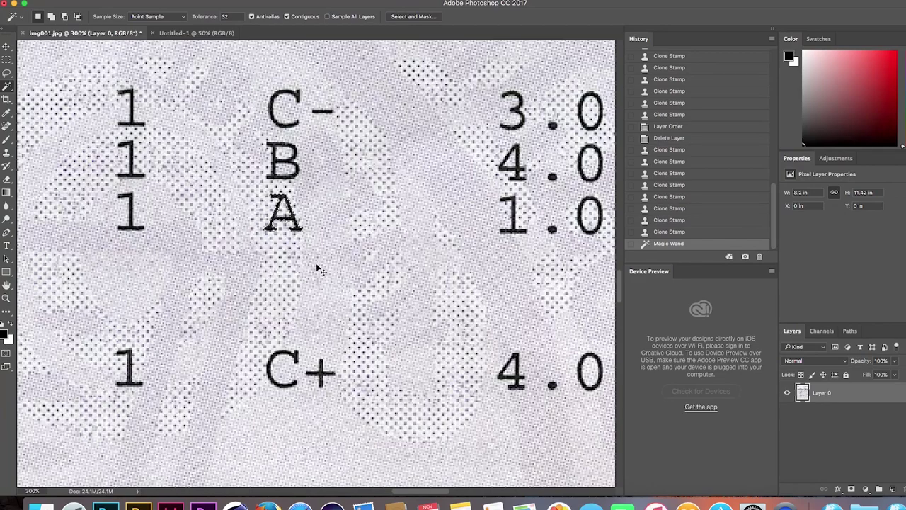
key(super)
key(super+j)
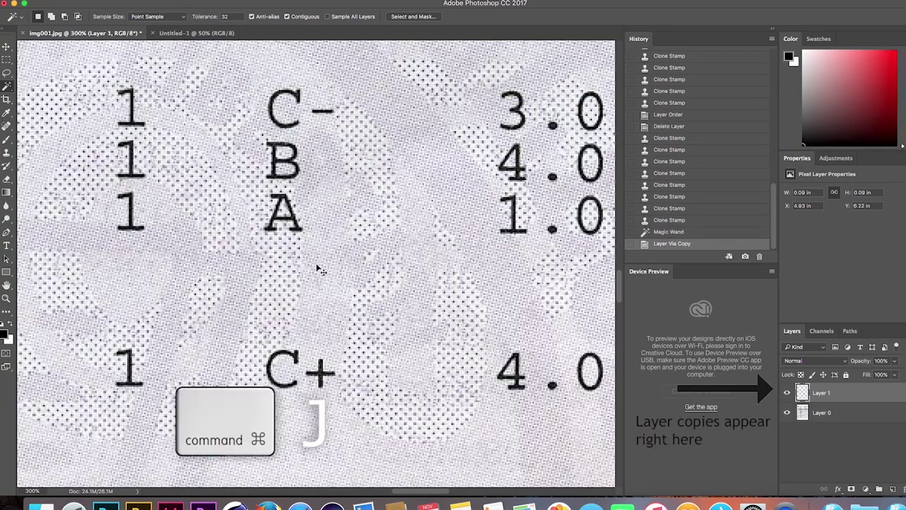
key(super+j)
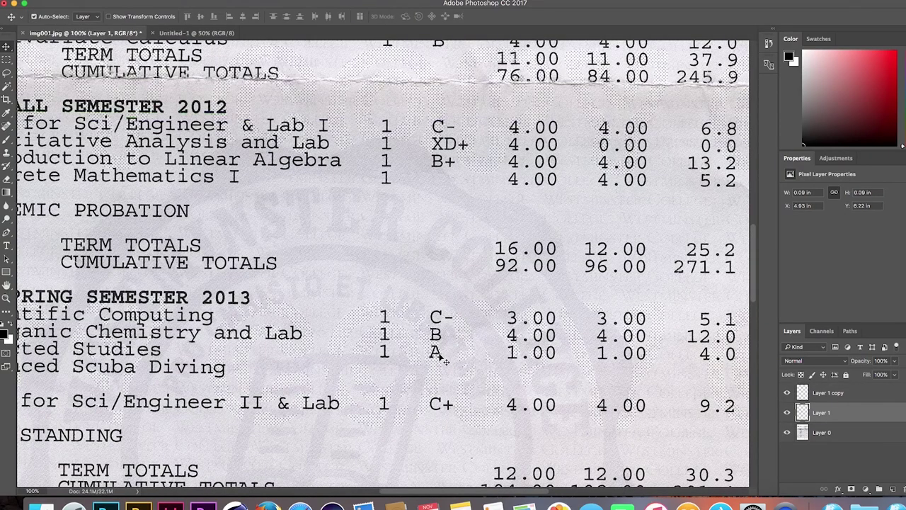
Move the copied A into Discrete Mathematics' grade column, aligned using smart guides
drag(441, 359, 439, 180)
scroll(505, 227, up, 2)
scroll(509, 231, down, 2)
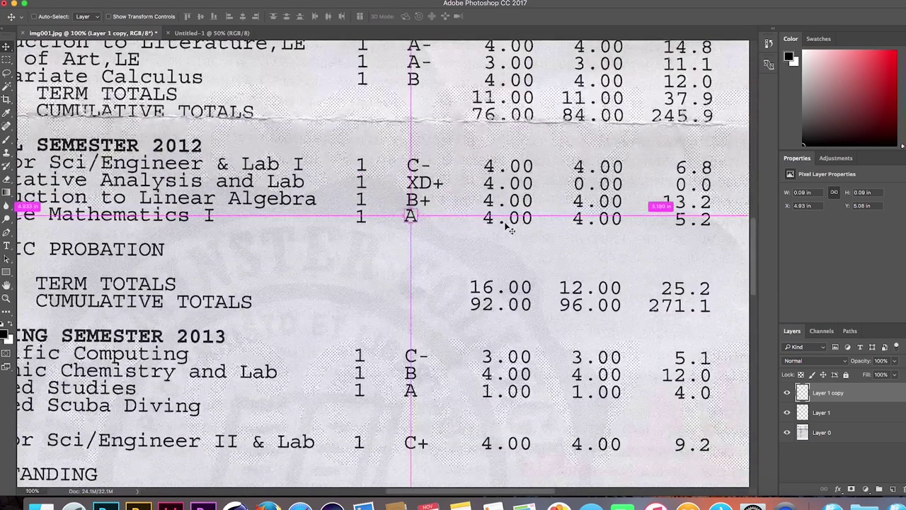
scroll(505, 226, up, 5)
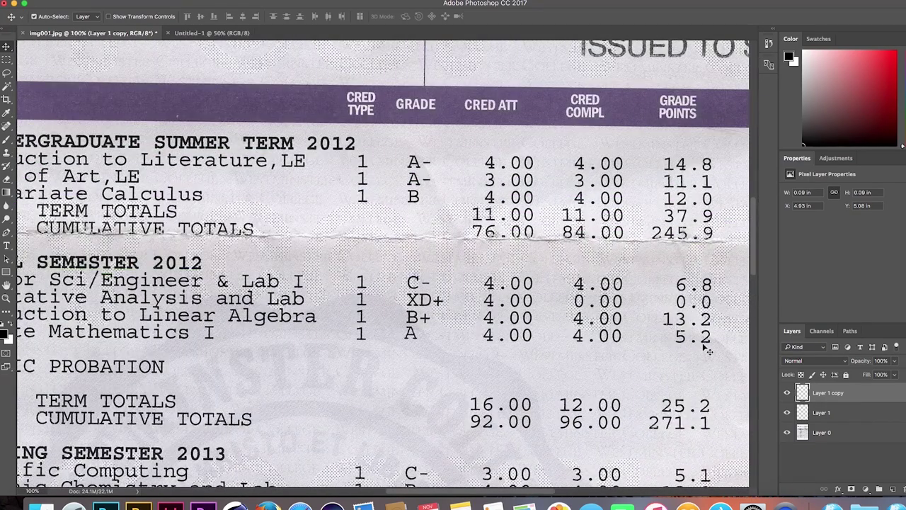
scroll(701, 349, right, 5)
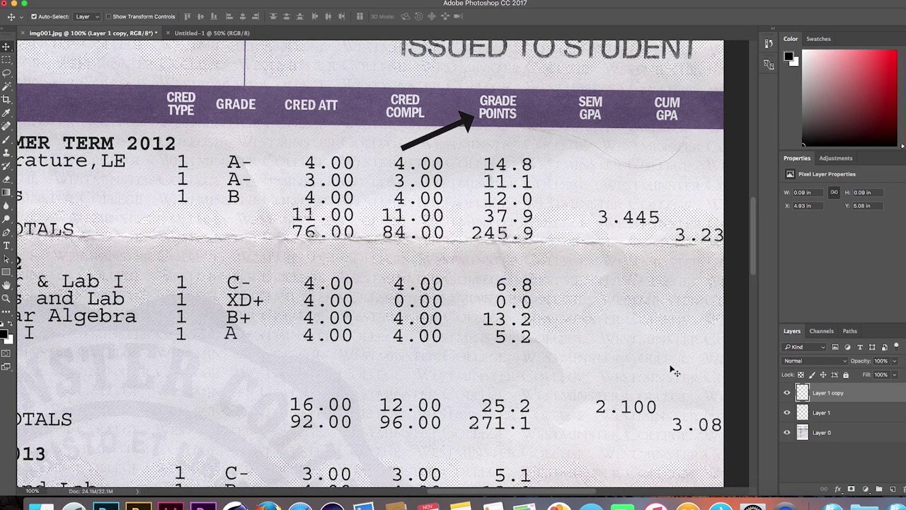
key(super)
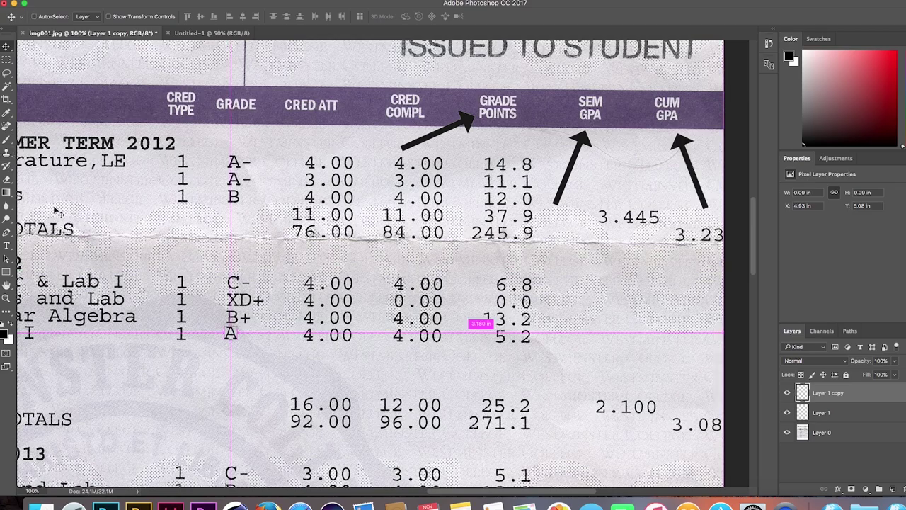
key(super+plus)
scroll(216, 290, right, 3)
scroll(227, 311, down, 2)
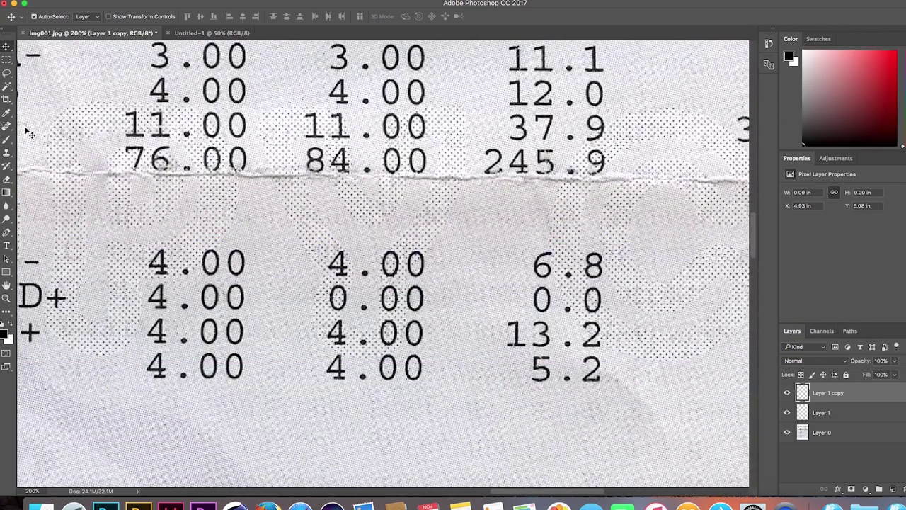
Clone out the 5.2 grade-points figure and move copied 16.0 digits up a row
click(7, 152)
drag(534, 368, 576, 375)
drag(577, 375, 602, 375)
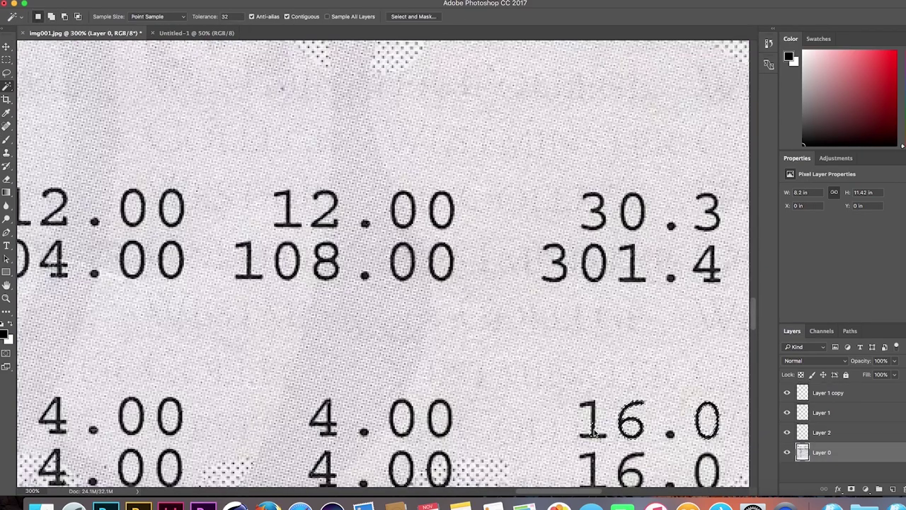
click(593, 425)
shift+click(634, 421)
shift+click(706, 421)
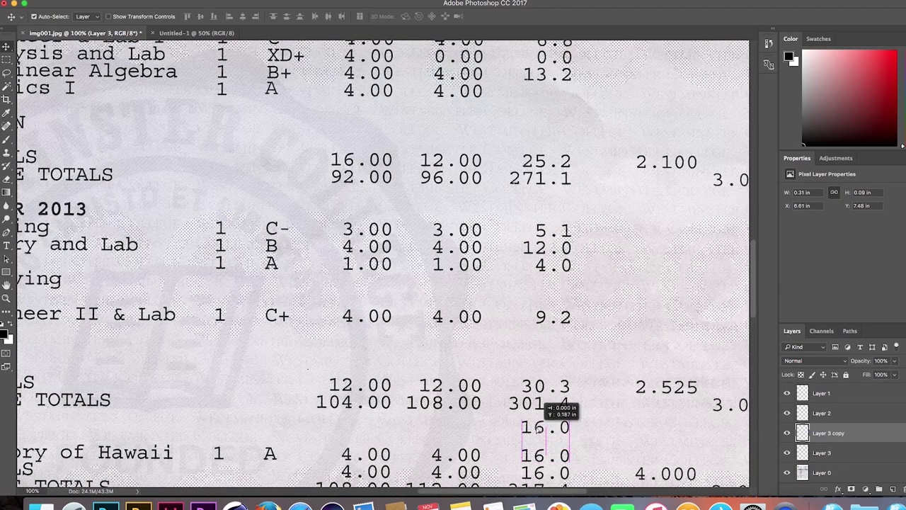
drag(538, 428, 543, 237)
Paint out the C of the C- grade and marquee the scanned word Algebra
drag(543, 236, 536, 92)
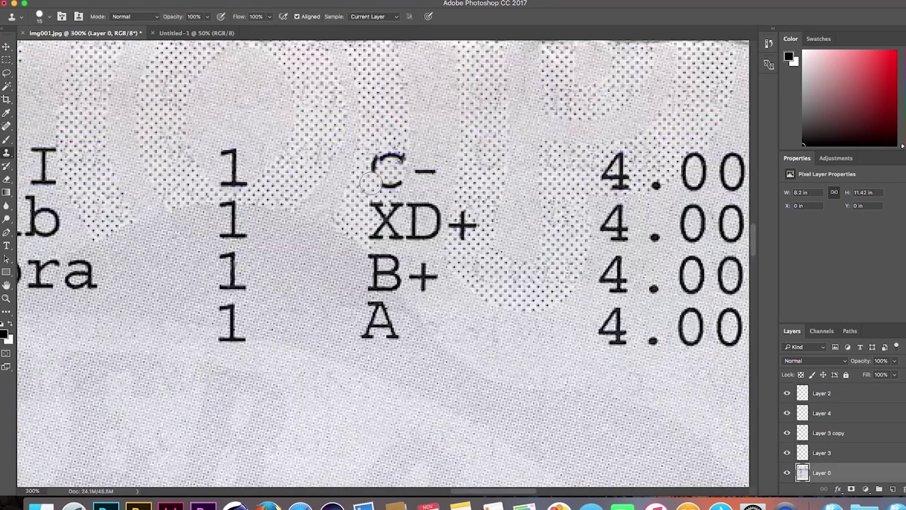
mouse_move(373, 175)
mouse_down()
mouse_move(389, 179)
mouse_move(385, 159)
mouse_move(425, 163)
mouse_move(375, 206)
mouse_move(420, 184)
mouse_move(396, 230)
mouse_move(429, 205)
mouse_move(418, 237)
mouse_move(465, 246)
mouse_move(465, 216)
mouse_up()
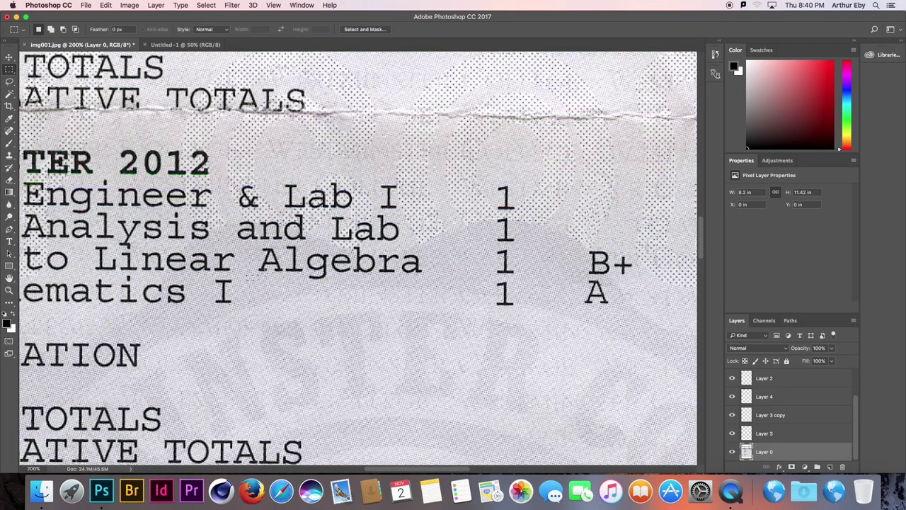
drag(246, 279, 431, 243)
Match the scanned Algebra to Courier New and place typed 'Algebra' on the Linear Algebra line
click(182, 6)
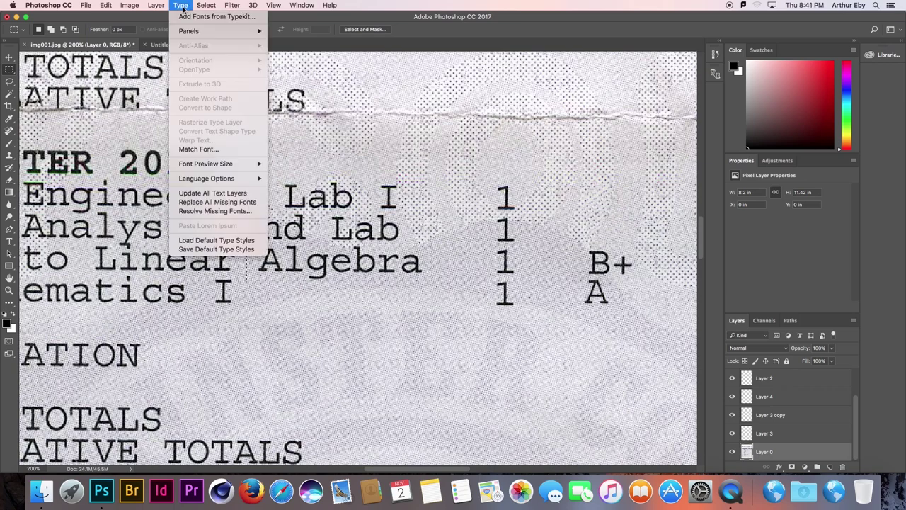
click(198, 153)
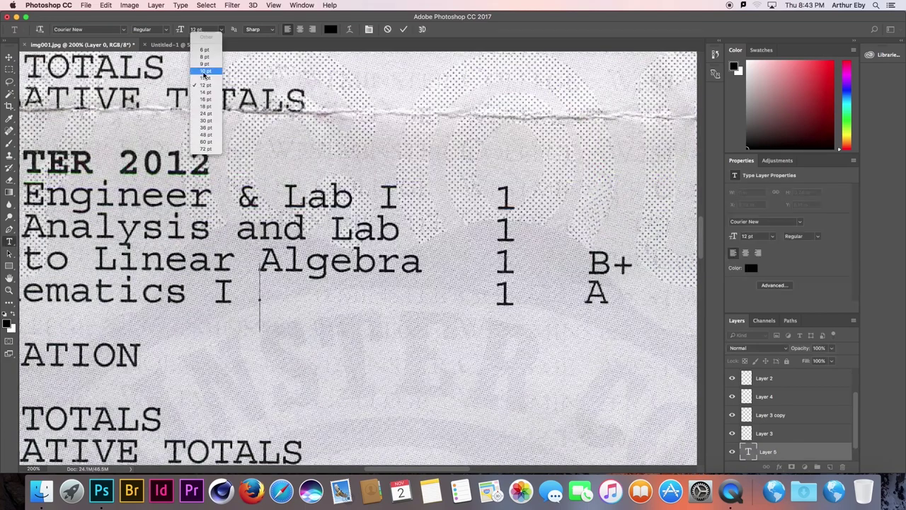
click(205, 71)
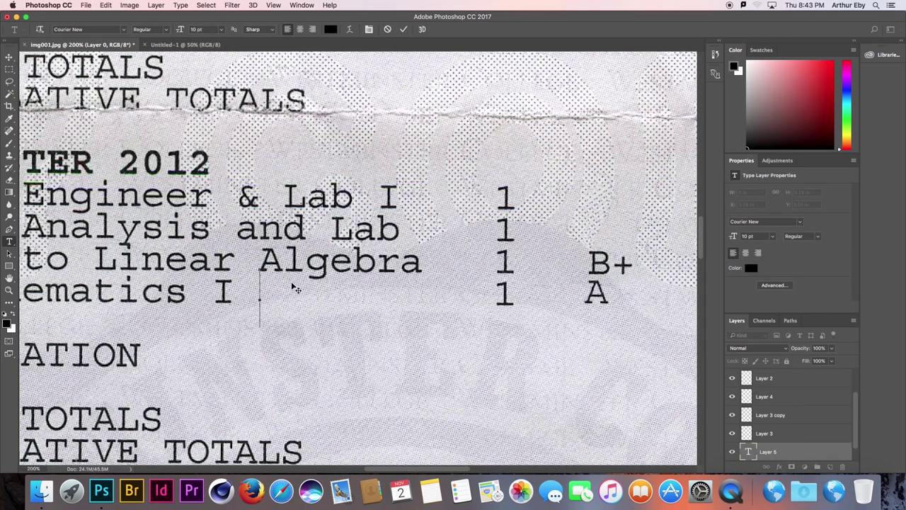
text(Algebra)
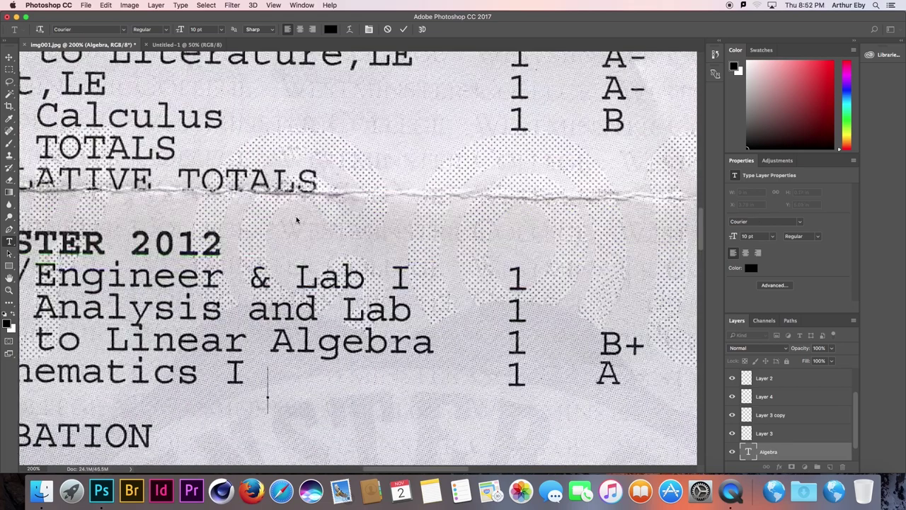
text(Algebra)
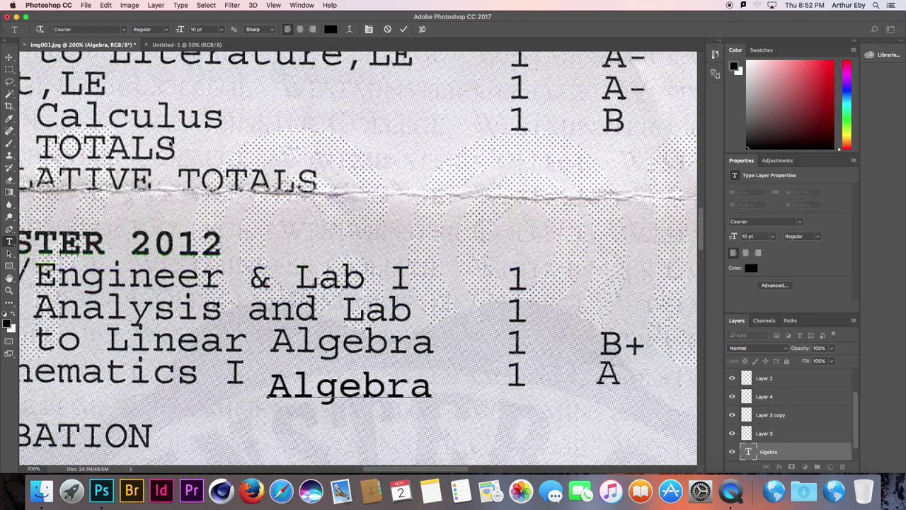
click(9, 57)
mouse_move(356, 386)
mouse_down()
mouse_move(359, 341)
mouse_move(360, 372)
mouse_up()
text(Algebra)
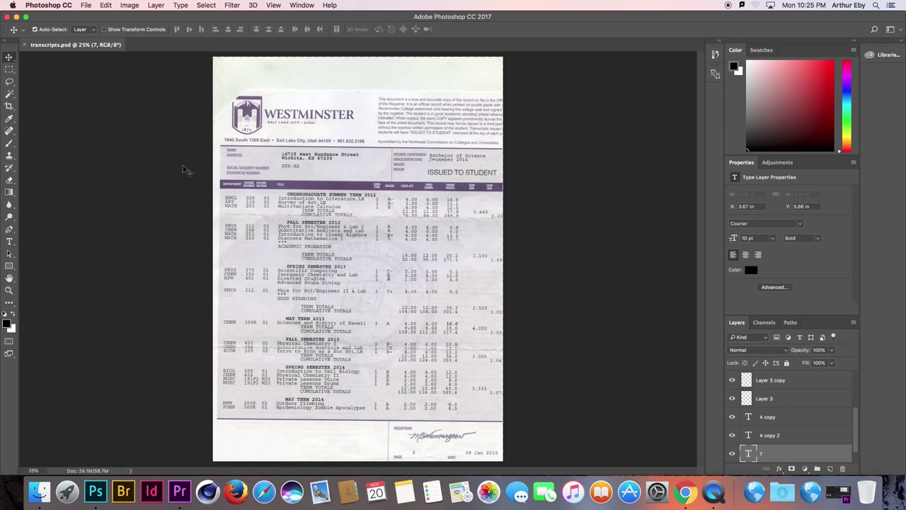
Save the document as transcripts.psd in Photoshop format
key(super+shift+s)
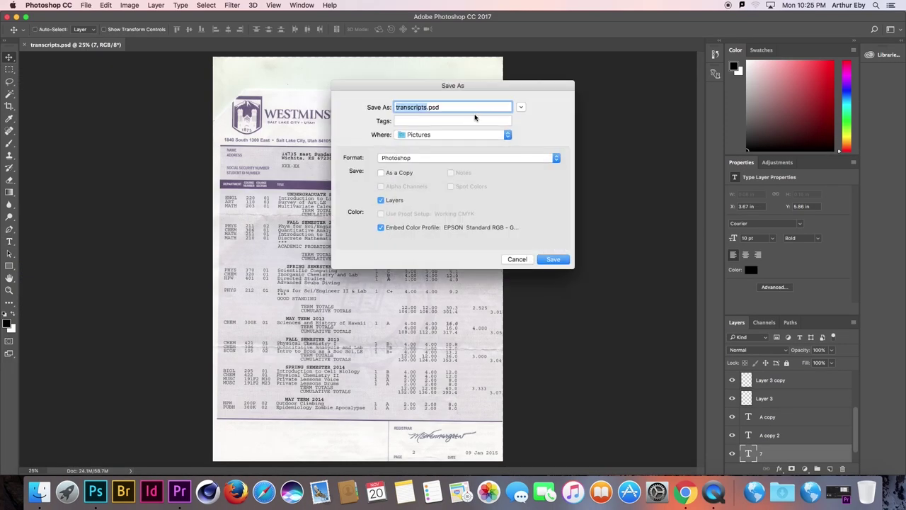
key(Right)
click(509, 157)
click(512, 199)
click(553, 260)
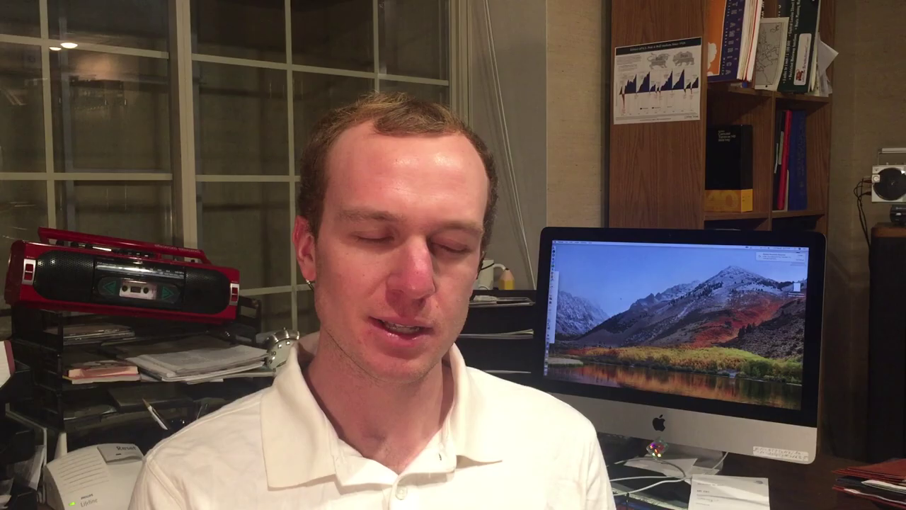